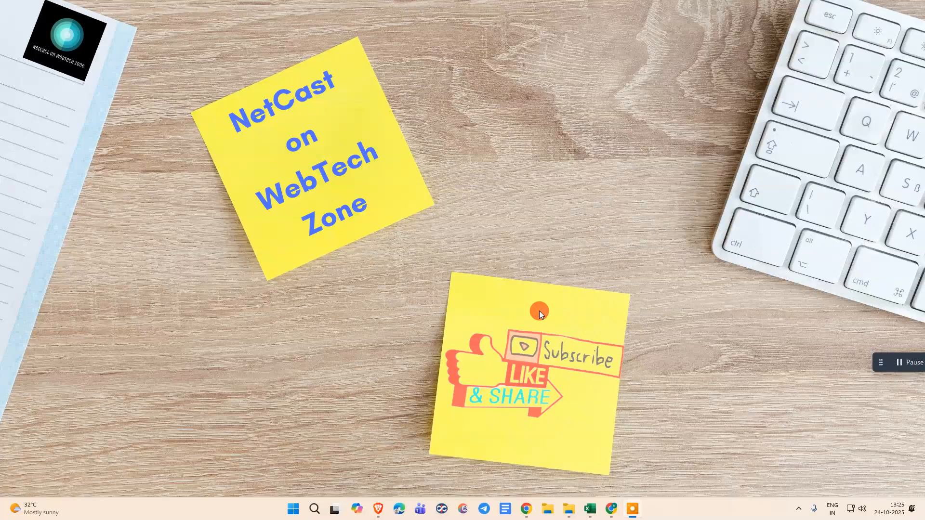
- Switch to the untitled Google Sheets spreadsheet and look over the entries in columns A, B and D
{"action": "key", "text": "alt+Tab"}
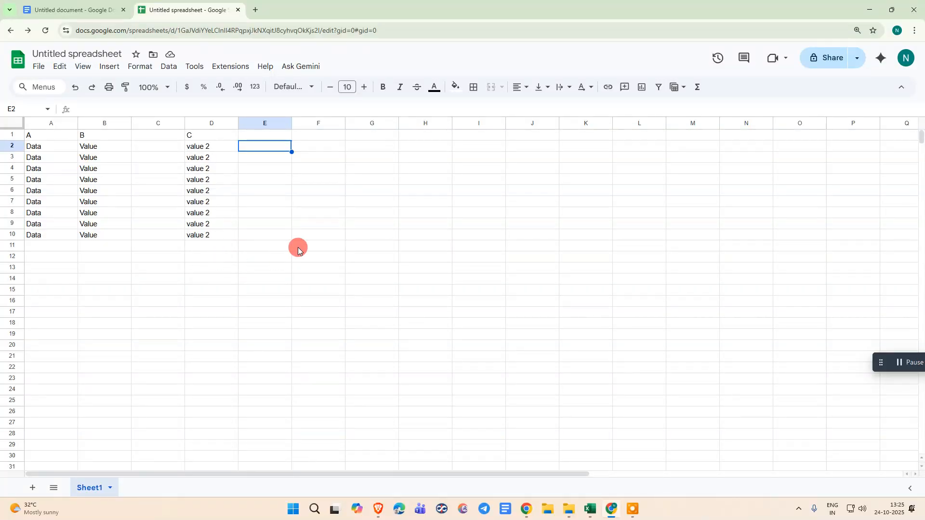
{"action": "left_click_drag", "start_coordinate": [46, 145], "coordinate": [62, 246]}
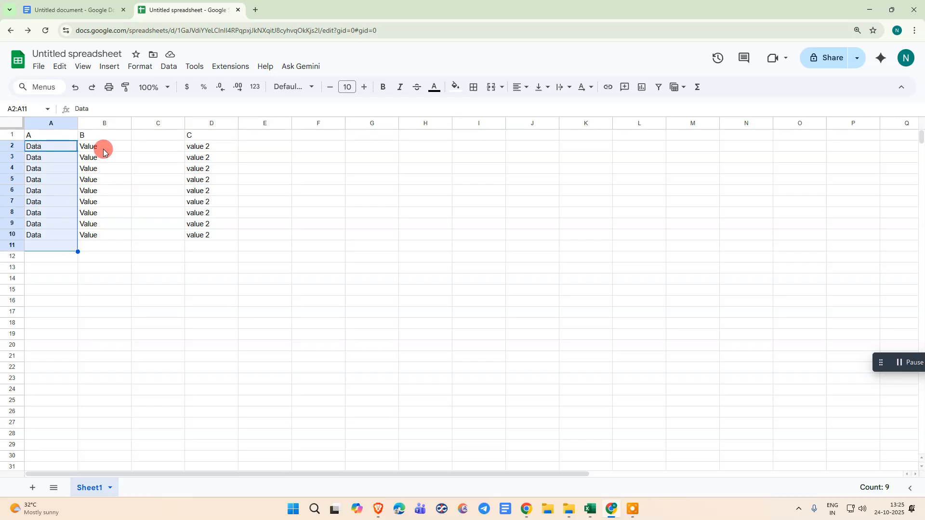
{"action": "left_click_drag", "start_coordinate": [102, 146], "coordinate": [120, 236]}
{"action": "left_click_drag", "start_coordinate": [207, 146], "coordinate": [234, 236]}
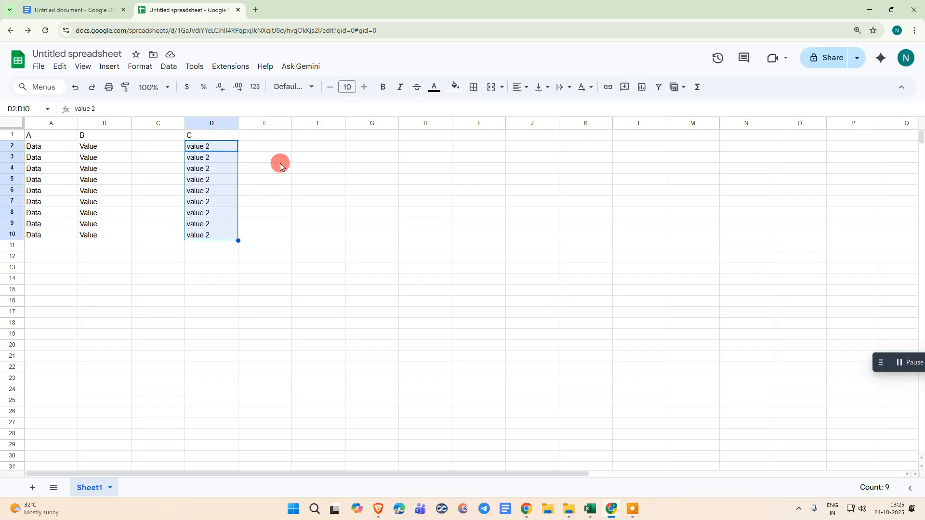
{"action": "left_click", "coordinate": [323, 157]}
{"action": "left_click", "coordinate": [316, 147]}
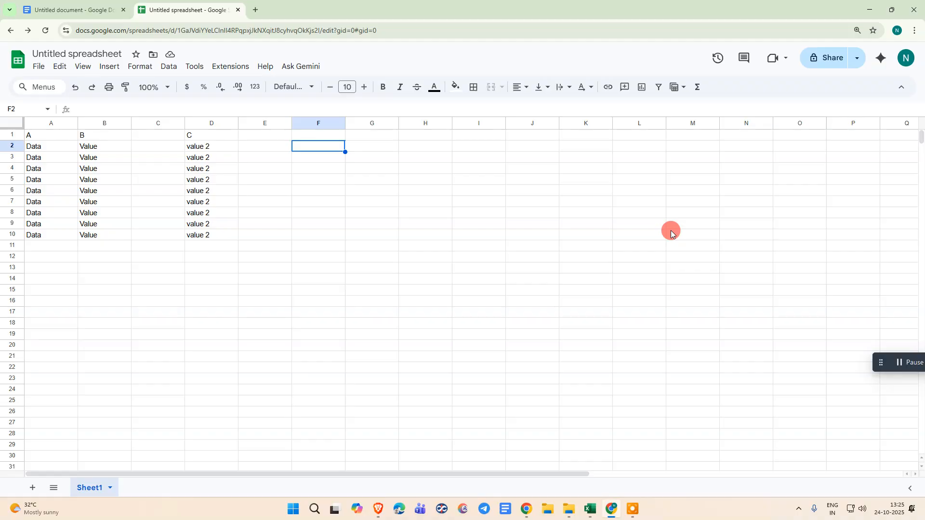
- Begin a formula in cell F2 with the CONCATENATE function
{"action": "left_click", "coordinate": [302, 171]}
{"action": "left_click", "coordinate": [317, 144]}
{"action": "left_click", "coordinate": [266, 144]}
{"action": "left_click", "coordinate": [316, 150]}
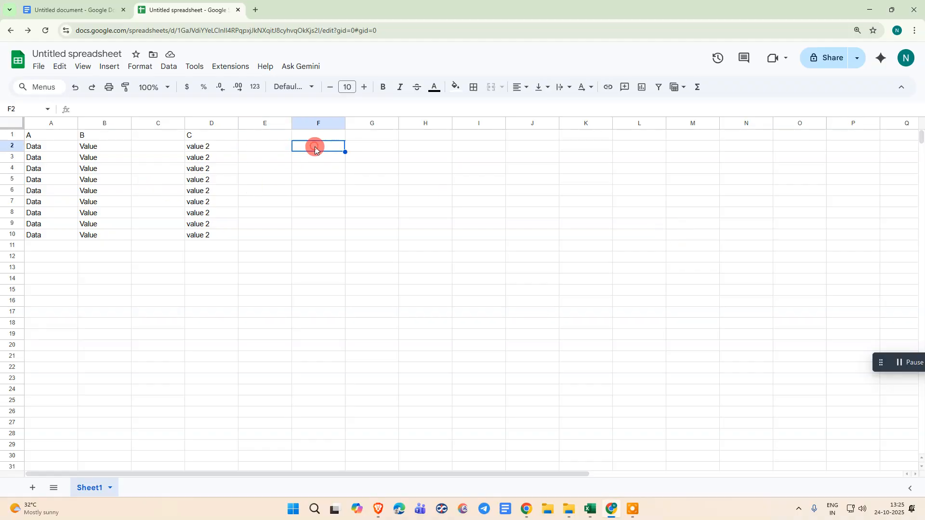
{"action": "type", "text": "="}
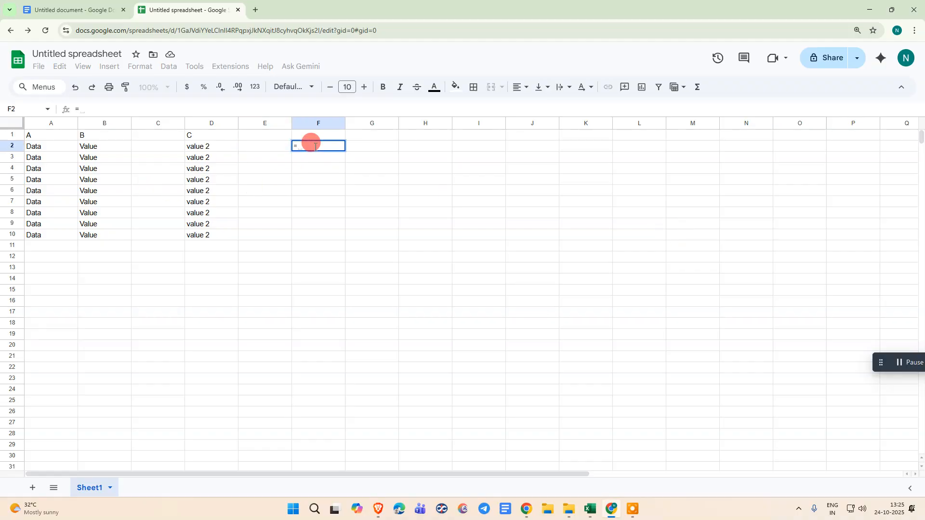
{"action": "type", "text": "con"}
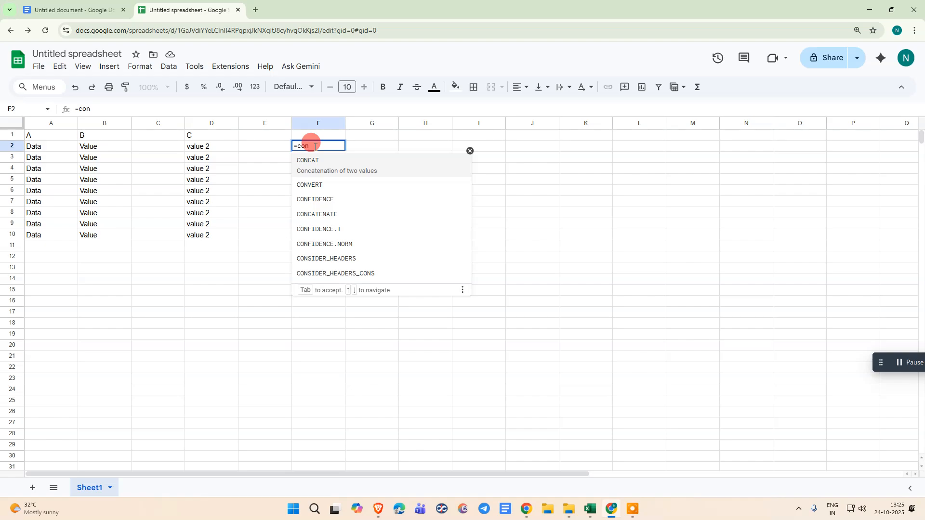
{"action": "type", "text": "ca"}
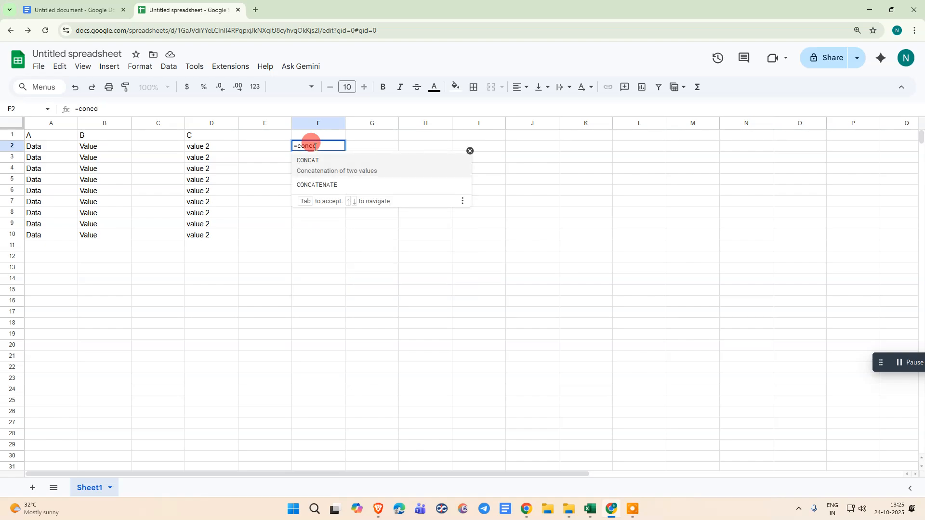
{"action": "key", "text": "BackSpace"}
{"action": "key", "text": "BackSpace"}
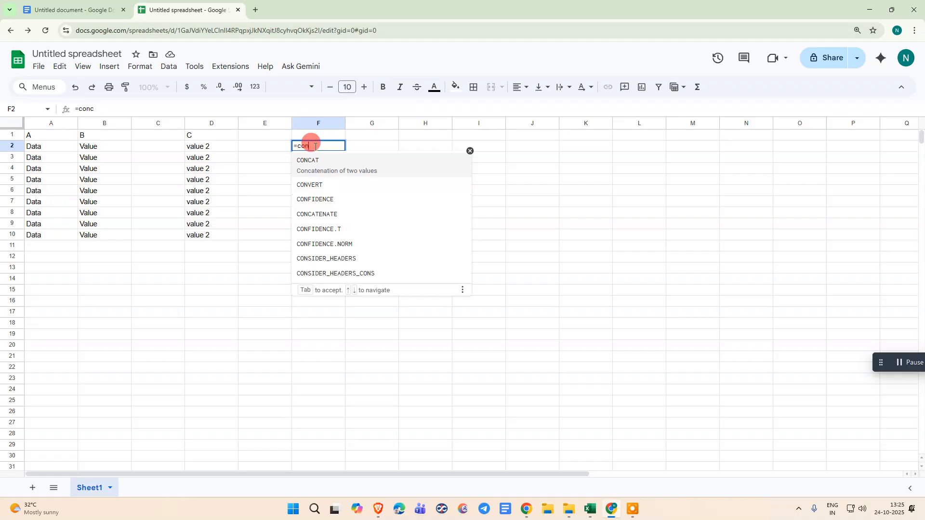
{"action": "type", "text": "catenate"}
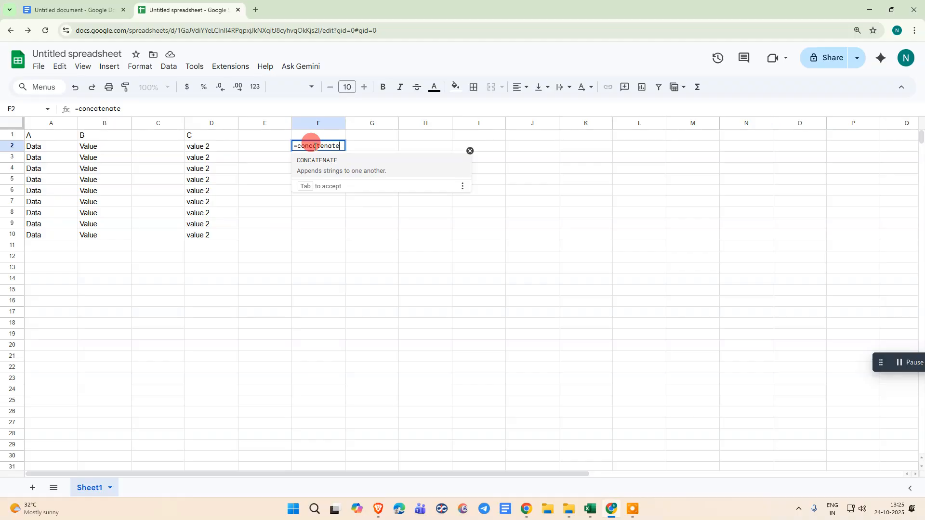
{"action": "left_click", "coordinate": [378, 171]}
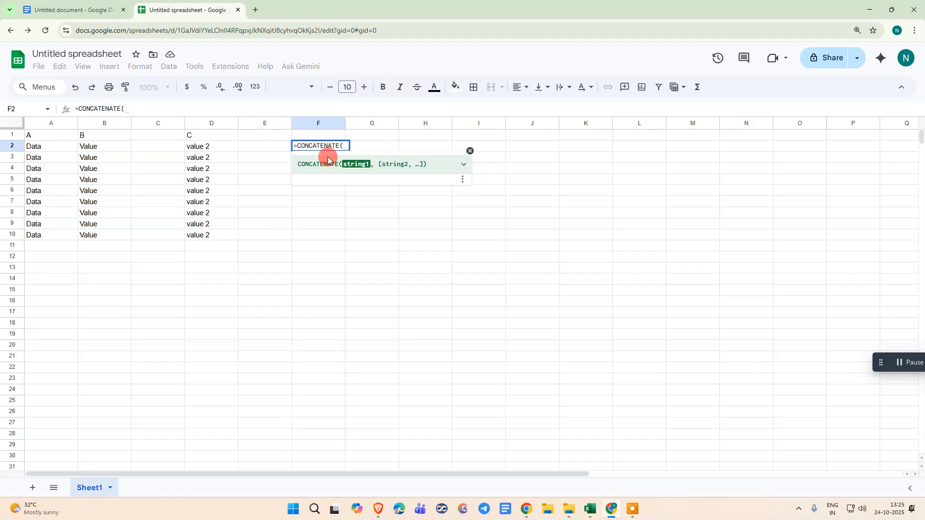
- Complete the F2 formula so it joins A2, a space and D2: =CONCATENATE(A2," ",D2)
{"action": "left_click", "coordinate": [45, 146]}
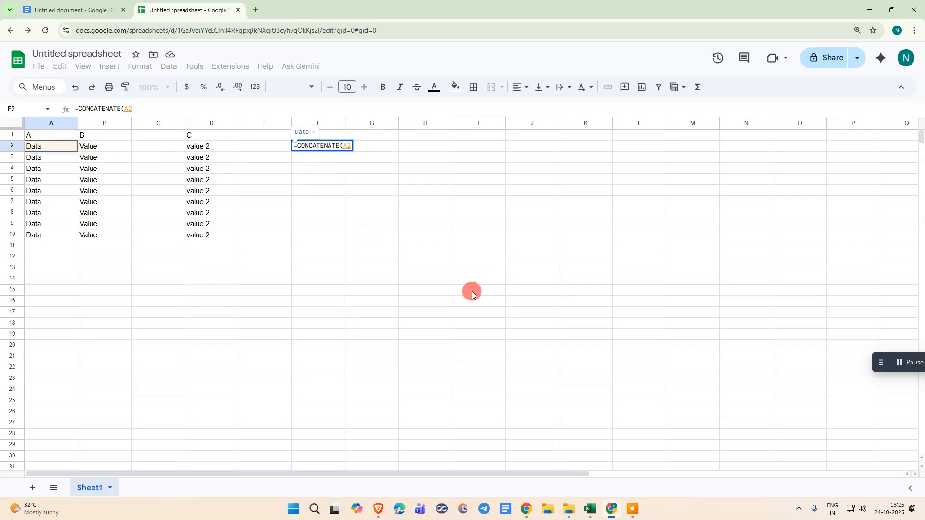
{"action": "type", "text": ","}
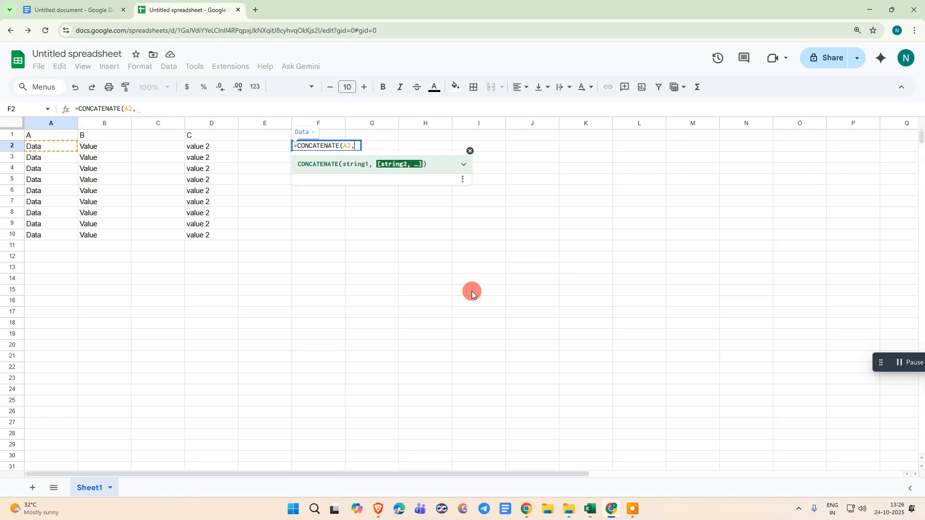
{"action": "type", "text": "\" \""}
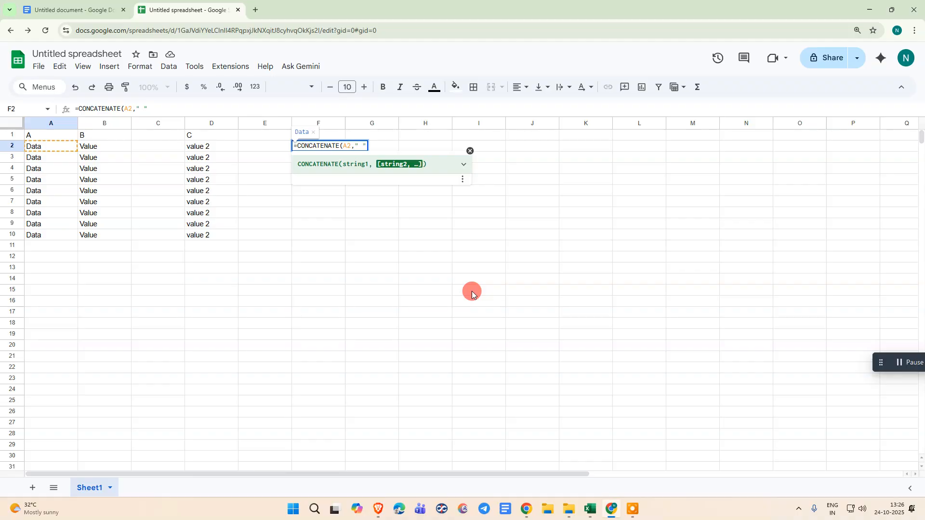
{"action": "type", "text": ","}
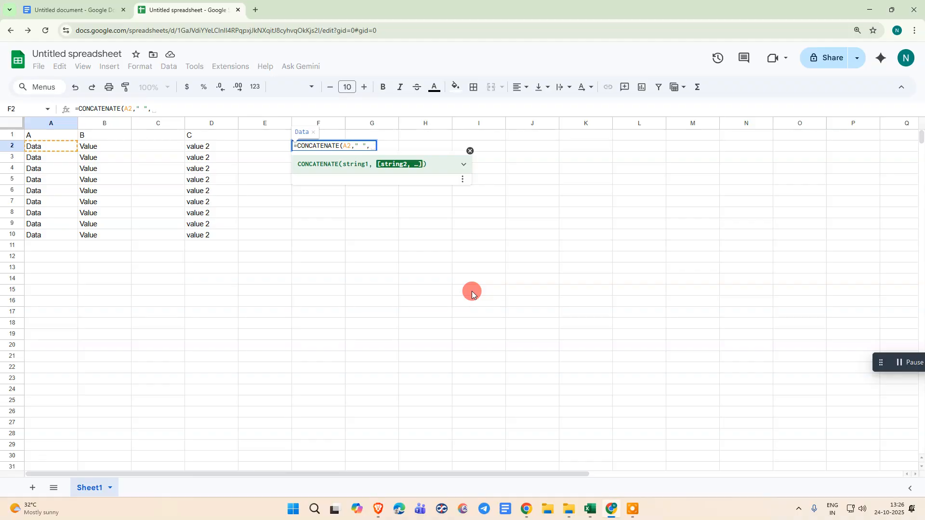
{"action": "left_click", "coordinate": [220, 146]}
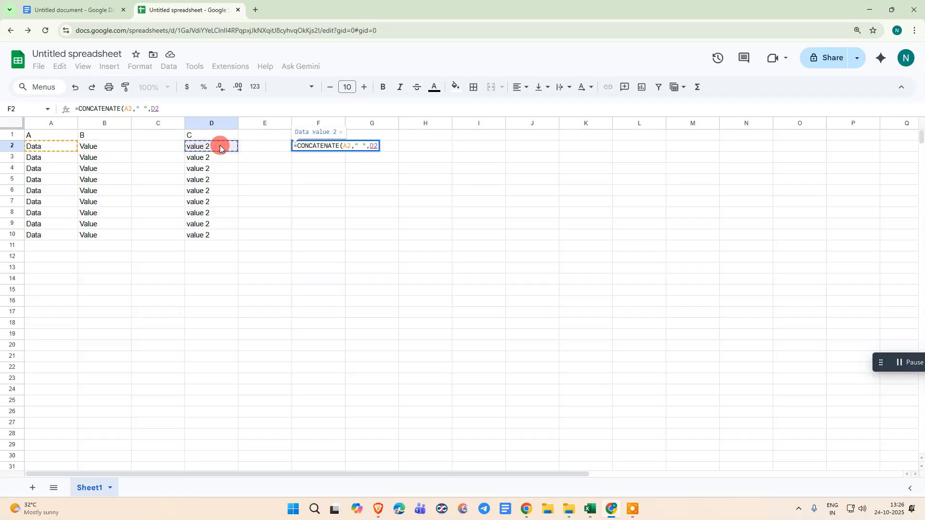
{"action": "type", "text": ")"}
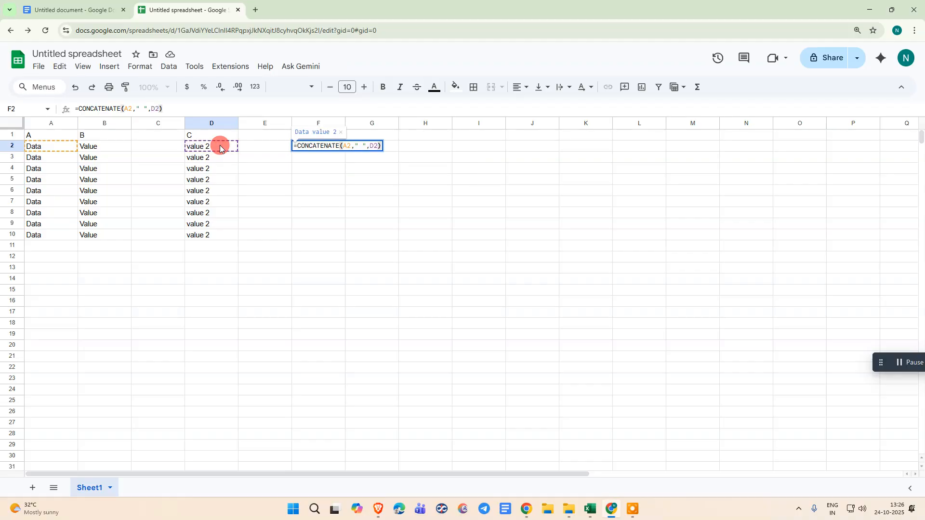
{"action": "key", "text": "Return"}
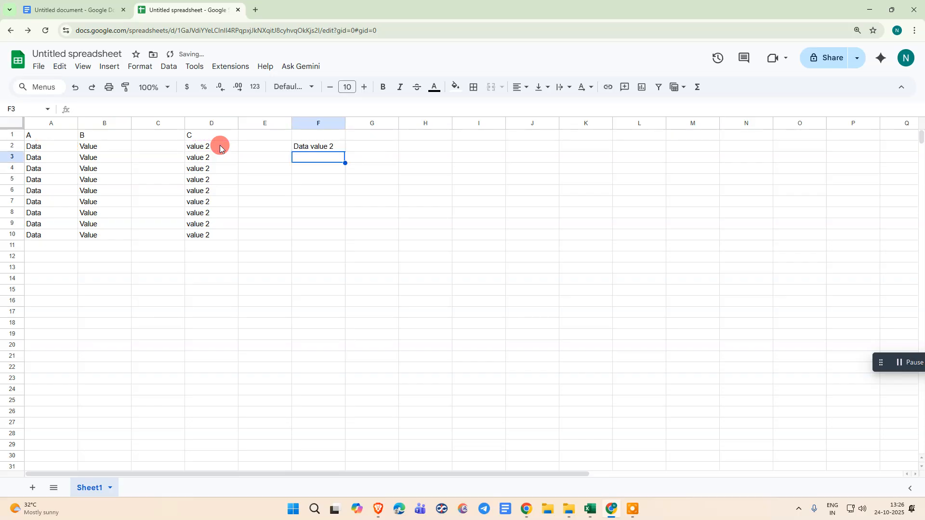
- Fill the CONCATENATE formula from F2 down through F10
{"action": "left_click", "coordinate": [332, 146]}
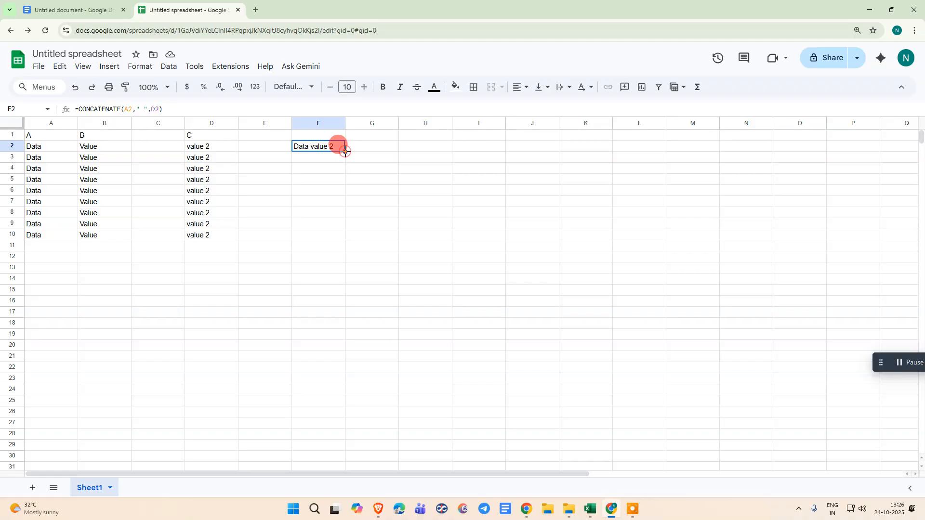
{"action": "left_click_drag", "start_coordinate": [345, 152], "coordinate": [402, 233]}
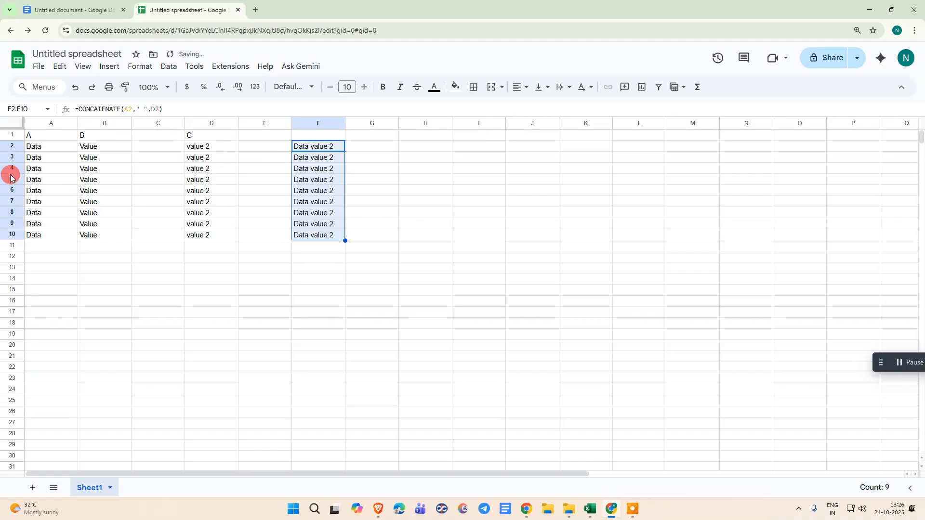
{"action": "left_click", "coordinate": [393, 169]}
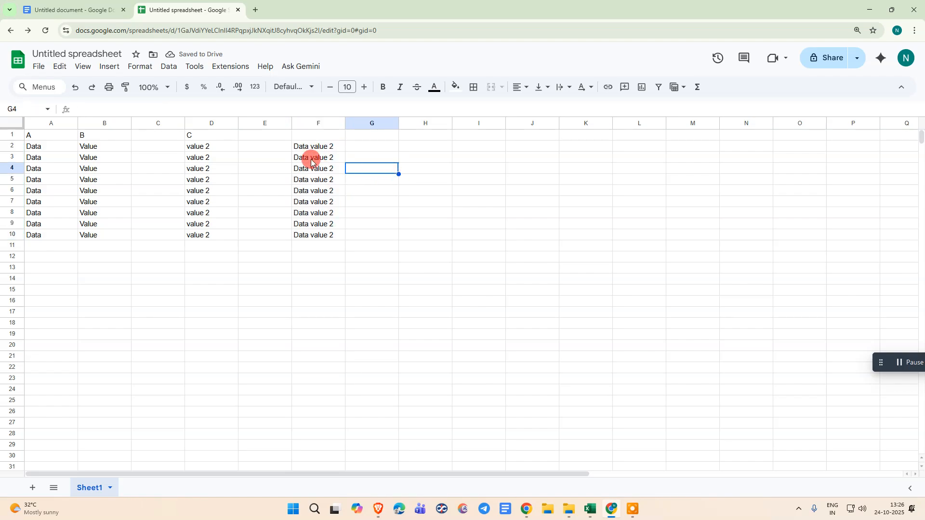
- Examine the combined results and formulas in F2:F10 against the source cells in columns A and D
{"action": "left_click", "coordinate": [313, 155]}
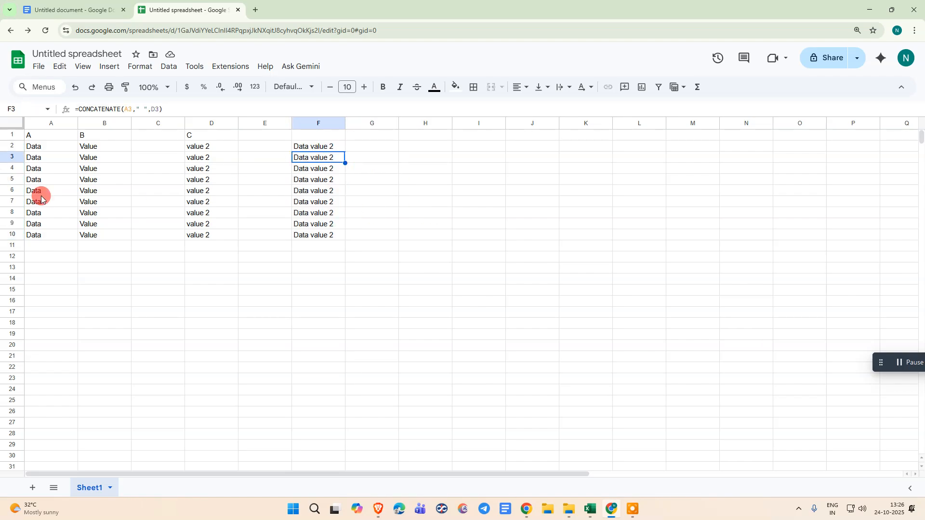
{"action": "left_click", "coordinate": [393, 183]}
{"action": "left_click", "coordinate": [314, 146]}
{"action": "left_click", "coordinate": [306, 234], "text": "shift"}
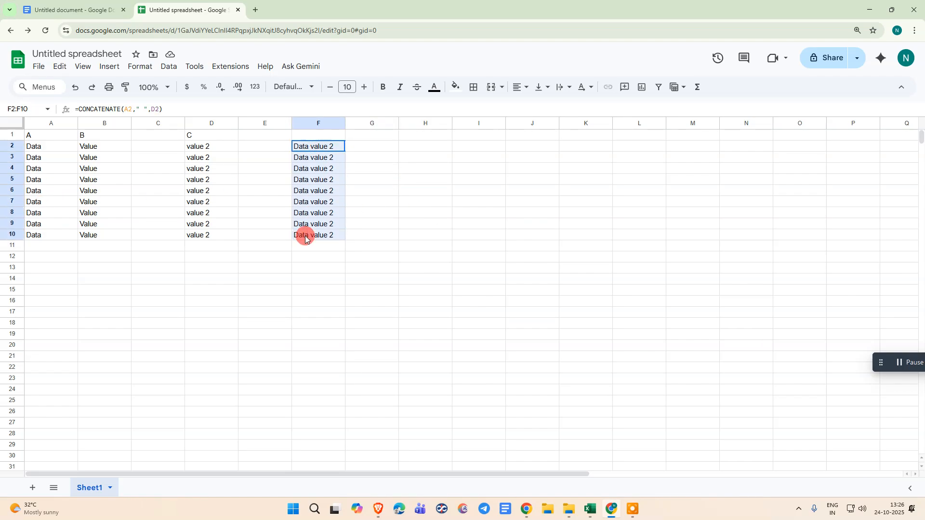
{"action": "left_click", "coordinate": [320, 170]}
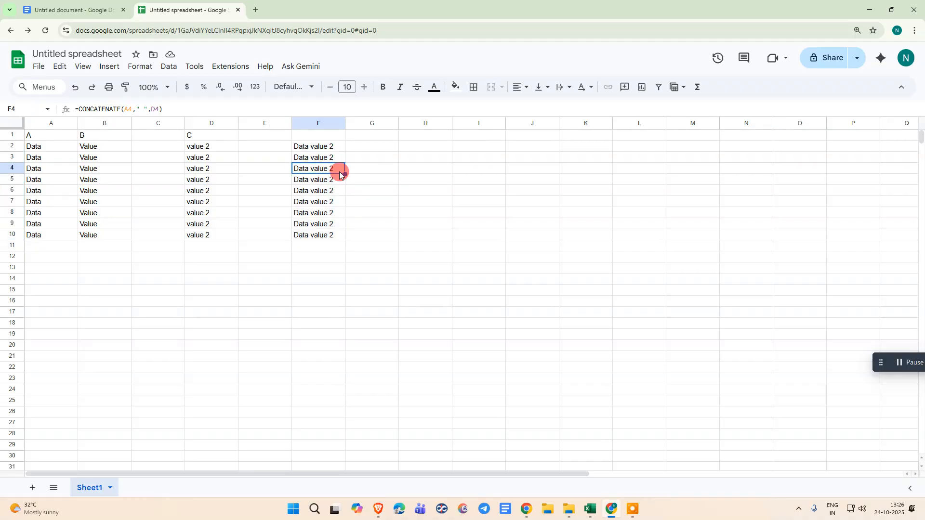
{"action": "left_click_drag", "start_coordinate": [313, 144], "coordinate": [323, 234]}
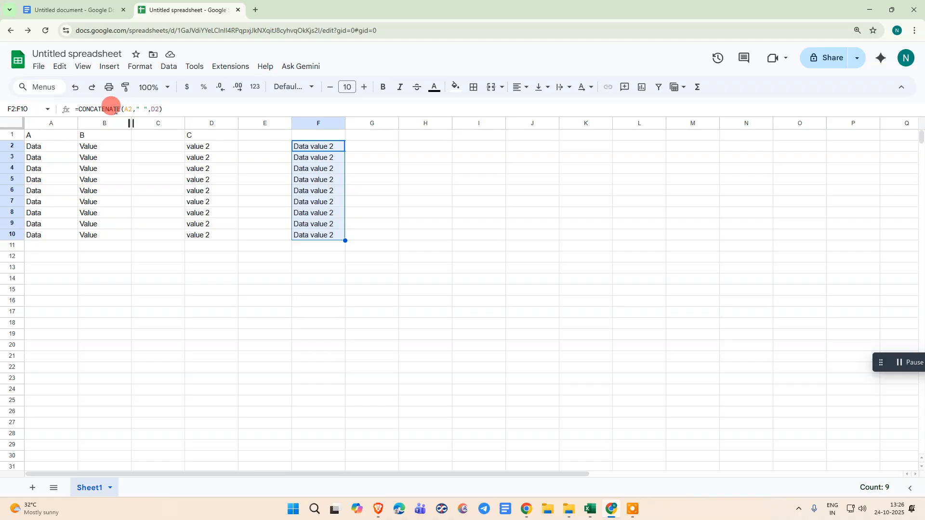
{"action": "left_click", "coordinate": [188, 179]}
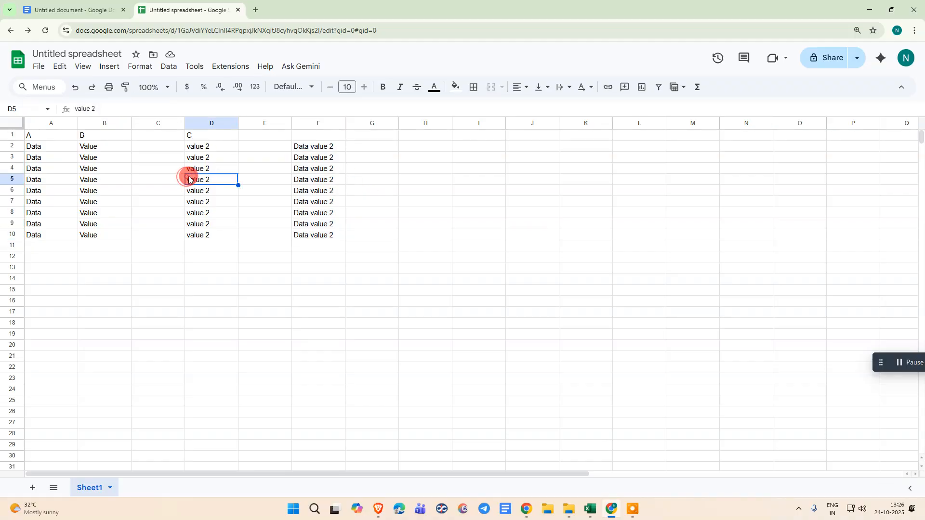
{"action": "left_click", "coordinate": [42, 169]}
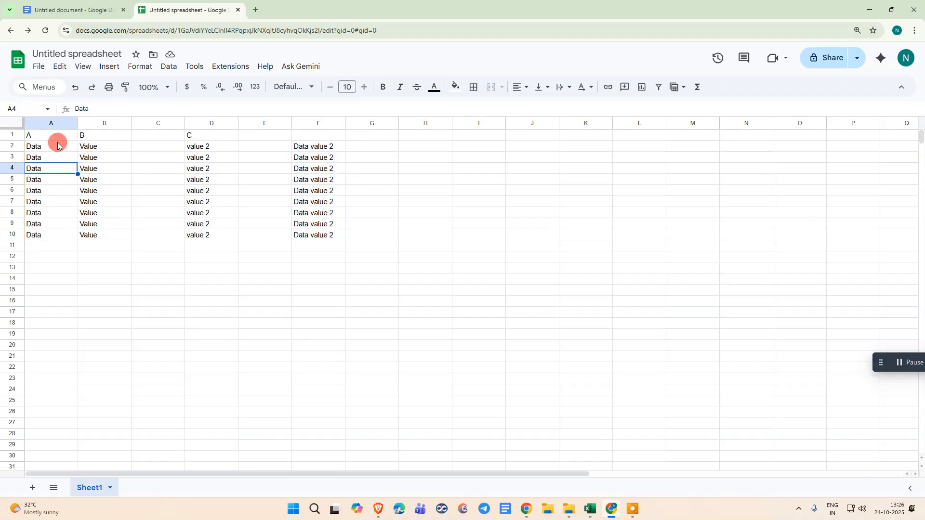
{"action": "left_click", "coordinate": [405, 166]}
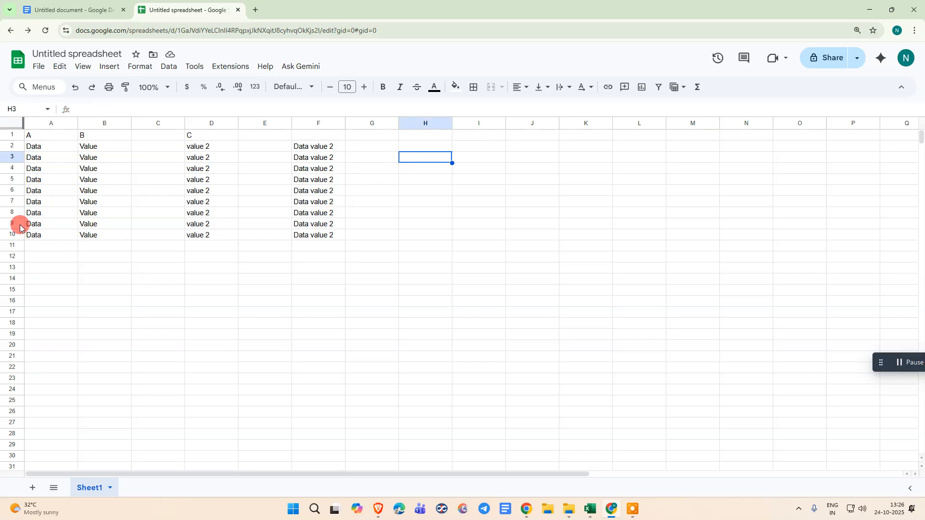
{"action": "left_click_drag", "start_coordinate": [326, 147], "coordinate": [327, 235]}
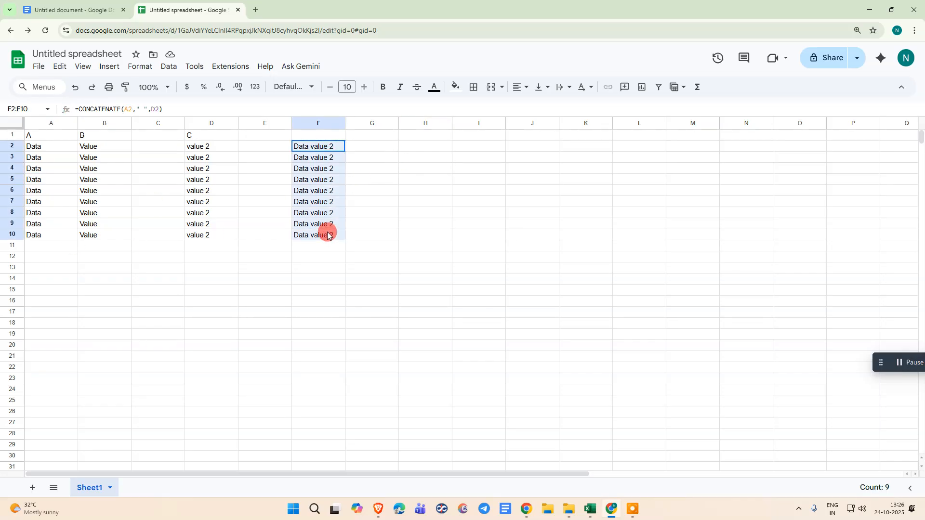
{"action": "left_click", "coordinate": [388, 191]}
- Copy F2:F10 and paste it over itself as values only to replace the formulas with plain text
{"action": "left_click_drag", "start_coordinate": [315, 146], "coordinate": [321, 233]}
{"action": "right_click", "coordinate": [320, 144]}
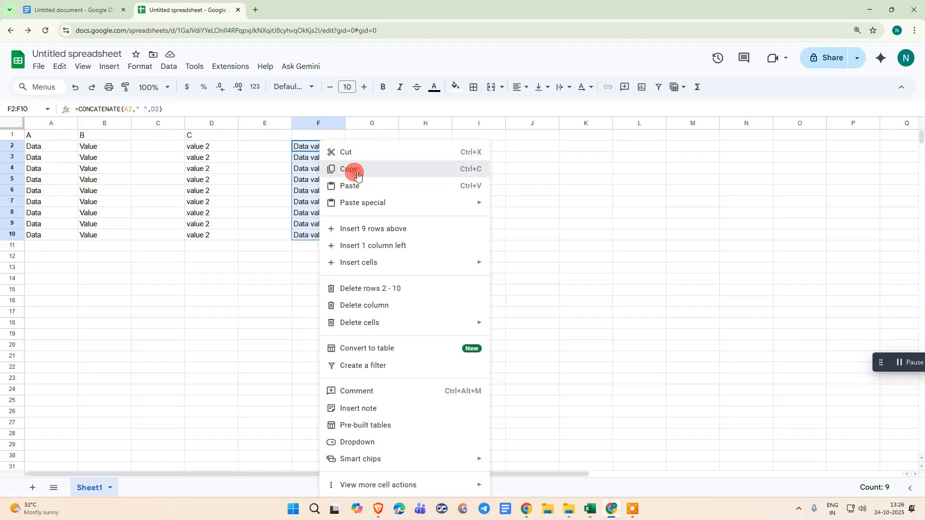
{"action": "left_click", "coordinate": [355, 173]}
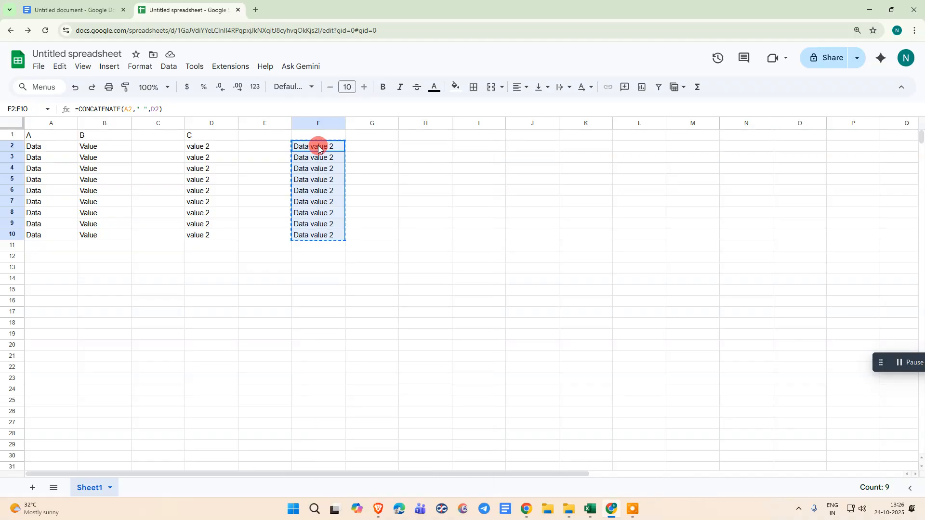
{"action": "right_click", "coordinate": [312, 148]}
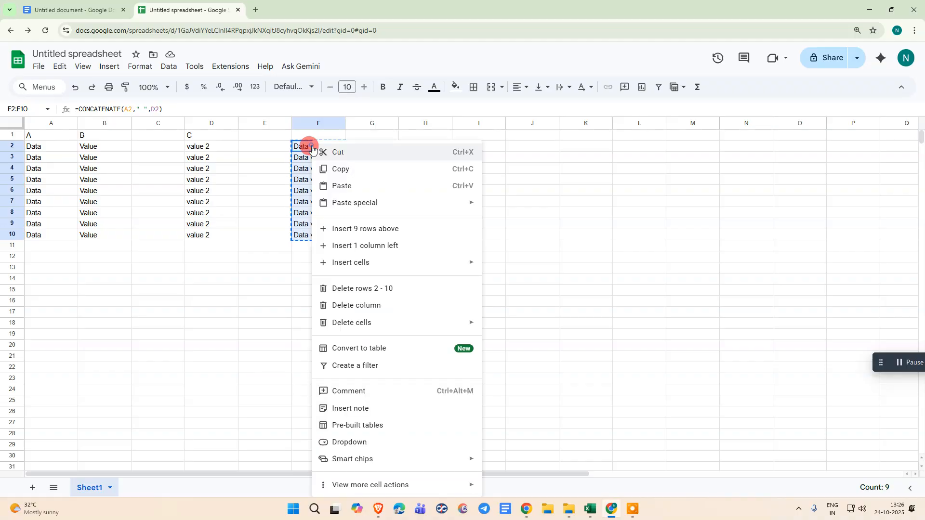
{"action": "mouse_move", "coordinate": [362, 206]}
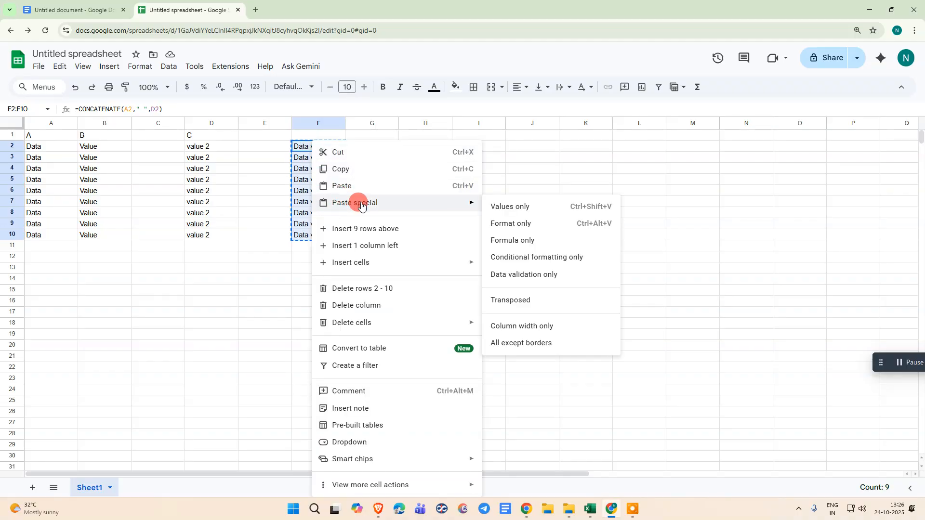
{"action": "left_click", "coordinate": [533, 212]}
{"action": "left_click", "coordinate": [549, 213]}
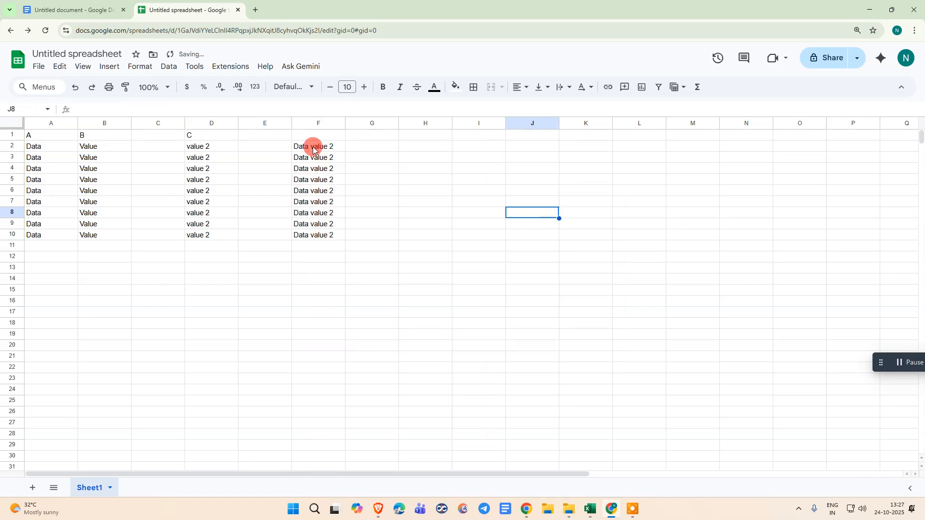
- Examine the pasted contents of F2:F10 to check that the cells hold plain text instead of formulas
{"action": "left_click_drag", "start_coordinate": [313, 149], "coordinate": [311, 235]}
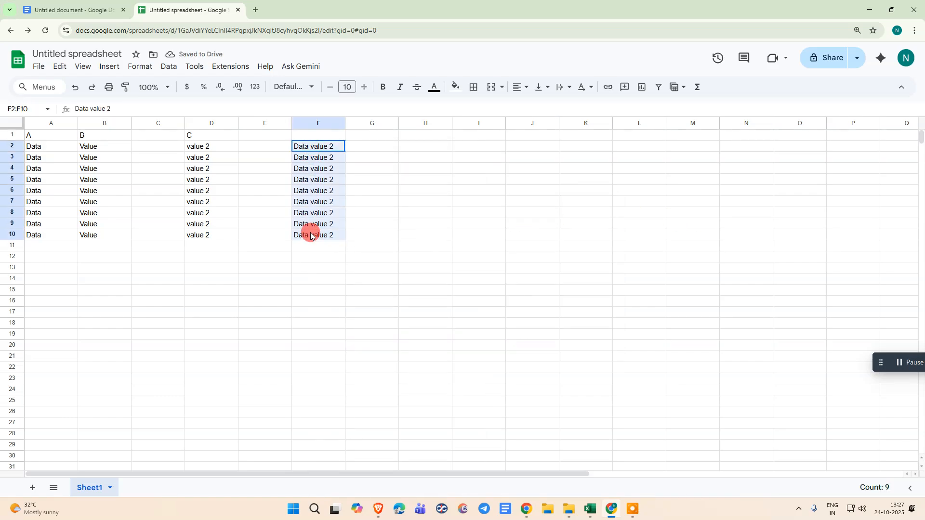
{"action": "left_click", "coordinate": [366, 168]}
{"action": "left_click", "coordinate": [316, 150]}
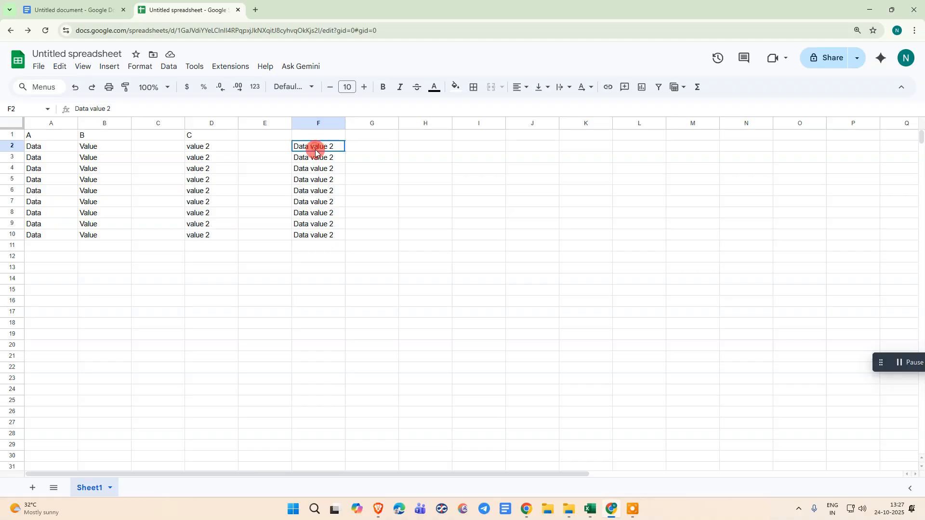
{"action": "left_click", "coordinate": [373, 150]}
{"action": "left_click_drag", "start_coordinate": [308, 148], "coordinate": [305, 233]}
{"action": "left_click", "coordinate": [313, 170]}
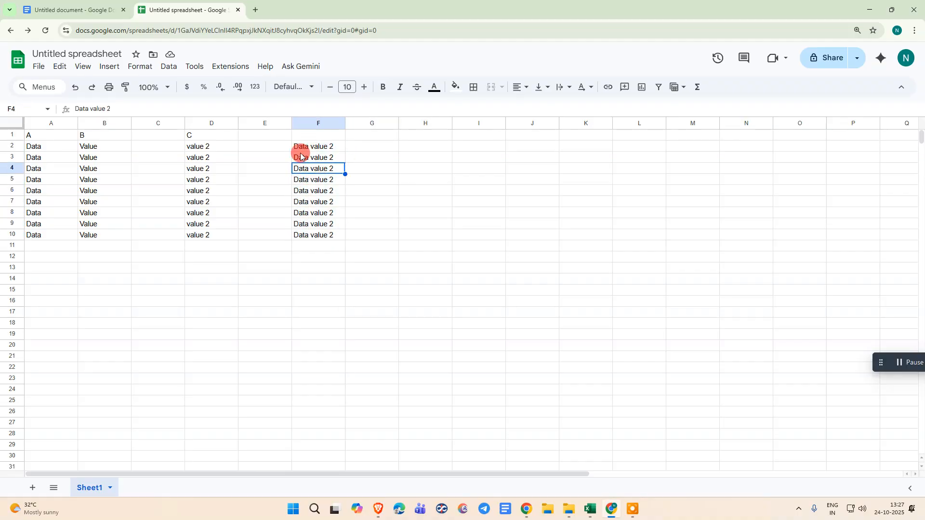
{"action": "left_click", "coordinate": [193, 157]}
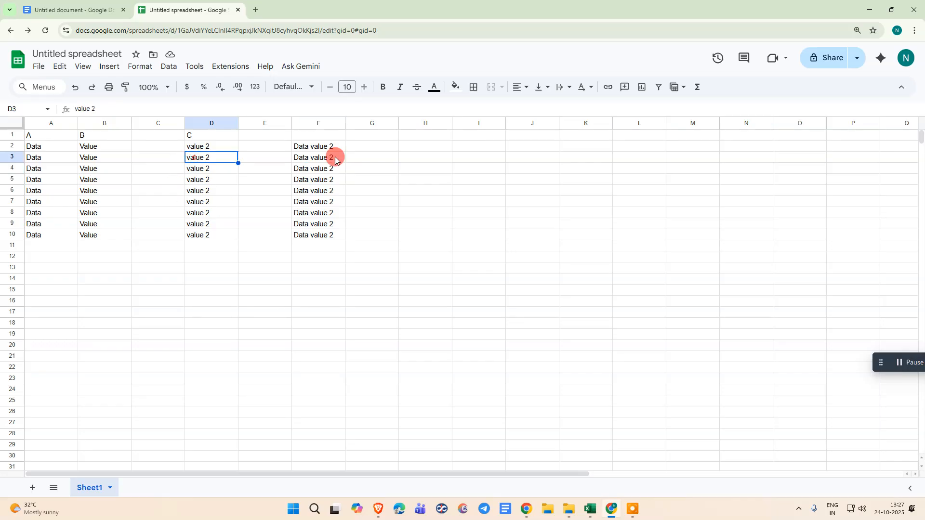
{"action": "left_click_drag", "start_coordinate": [335, 159], "coordinate": [325, 233]}
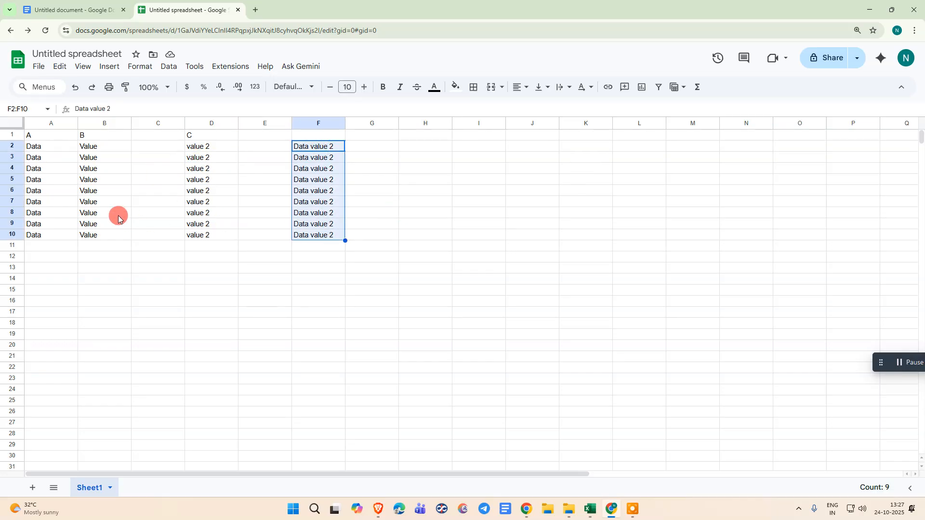
{"action": "left_click", "coordinate": [392, 145]}
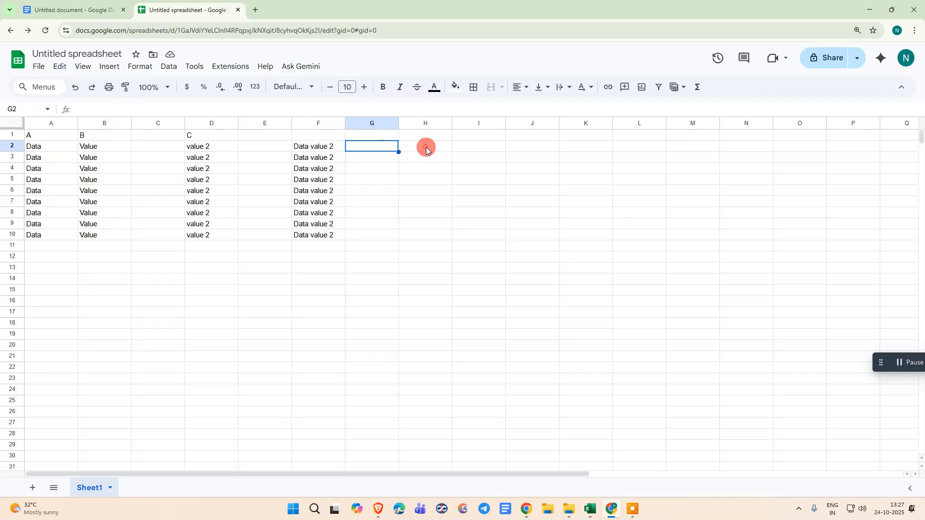
- Start a CONCATENATE formula in H2 with B2 as its first string
{"action": "left_click", "coordinate": [425, 146]}
{"action": "type", "text": "="}
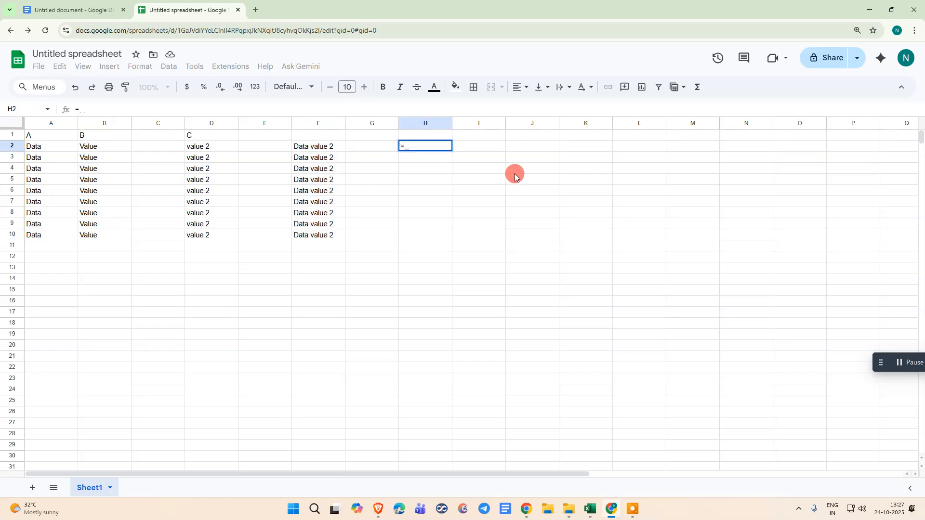
{"action": "type", "text": "conc"}
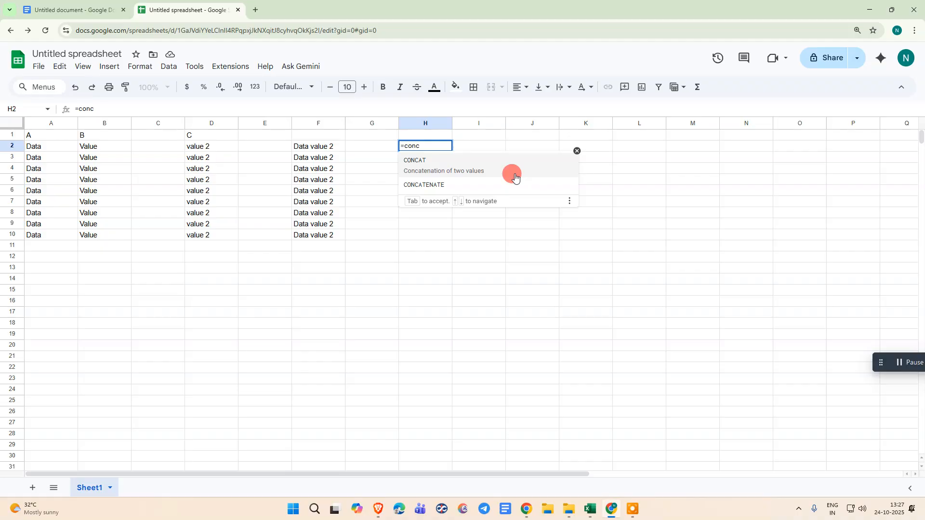
{"action": "left_click", "coordinate": [441, 179]}
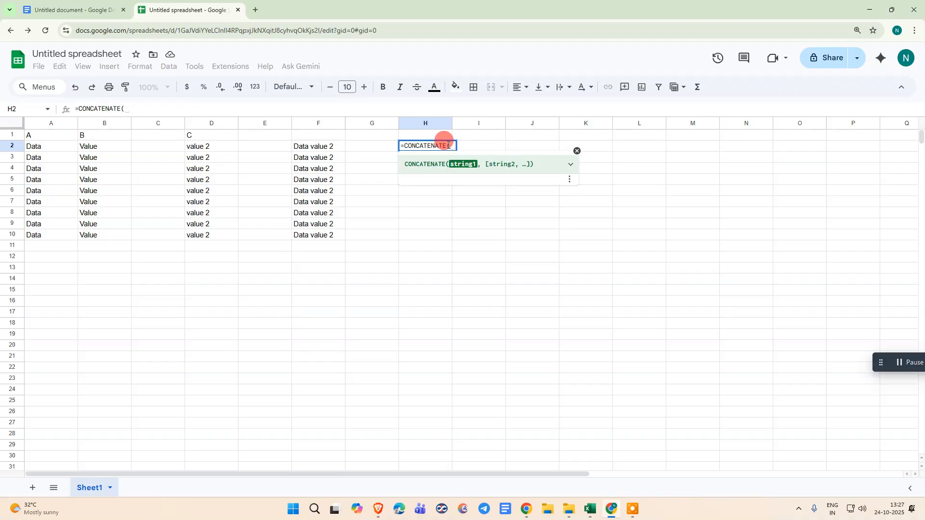
{"action": "left_click", "coordinate": [90, 147]}
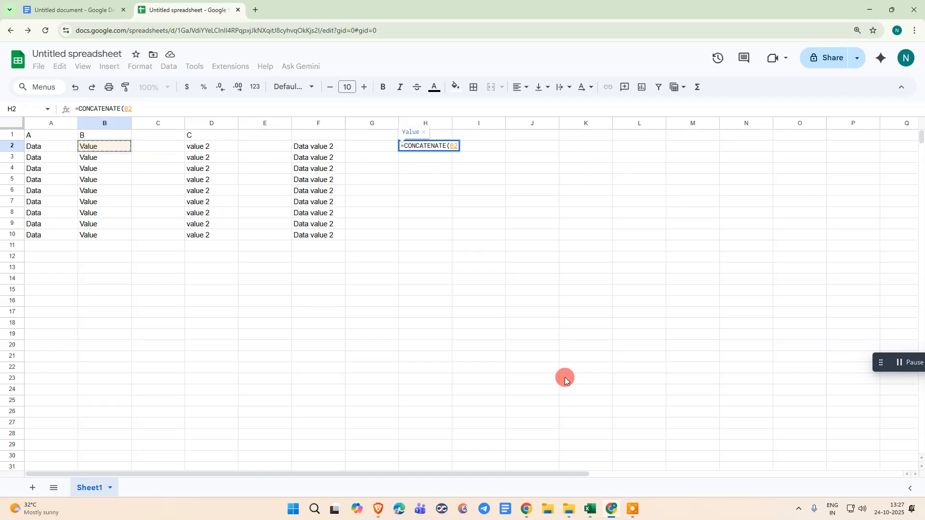
- Complete the H2 formula with a comma separator and D2: =CONCATENATE(B2,",",D2)
{"action": "type", "text": ","}
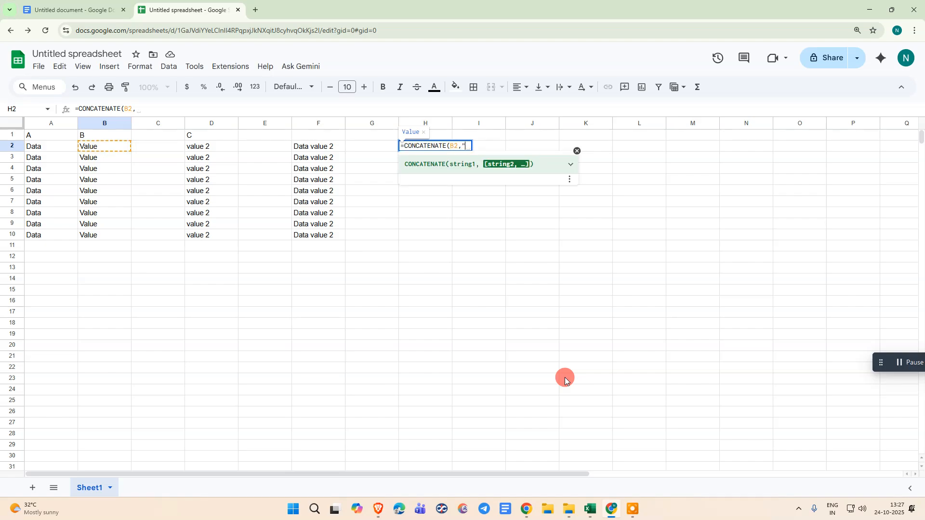
{"action": "type", "text": "\" \""}
{"action": "key", "text": "BackSpace"}
{"action": "type", "text": ",\","}
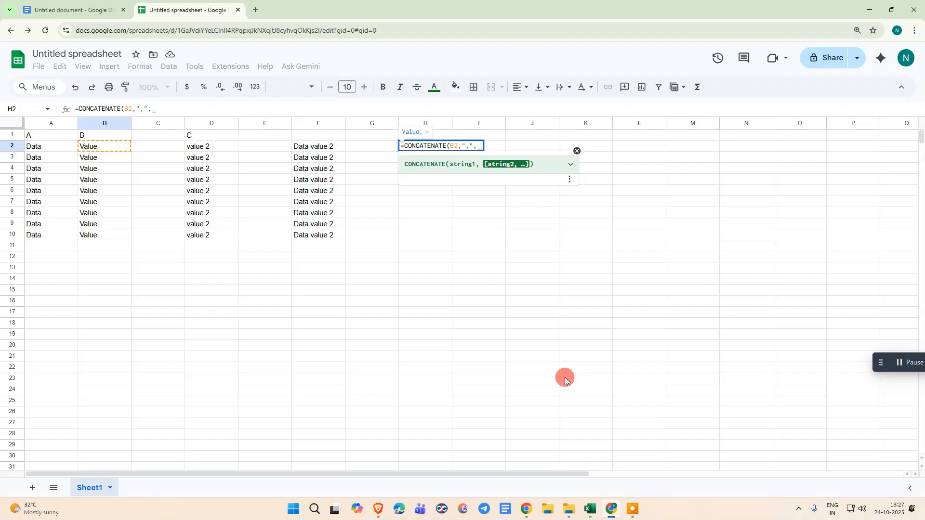
{"action": "key", "text": "Left"}
{"action": "key", "text": "Left"}
{"action": "key", "text": "Left"}
{"action": "key", "text": "Left"}
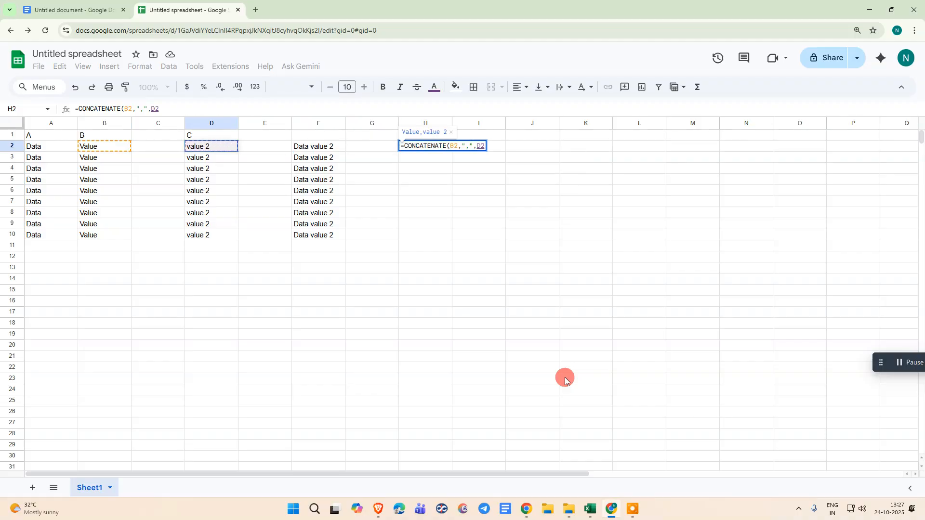
{"action": "type", "text": ")"}
{"action": "key", "text": "Return"}
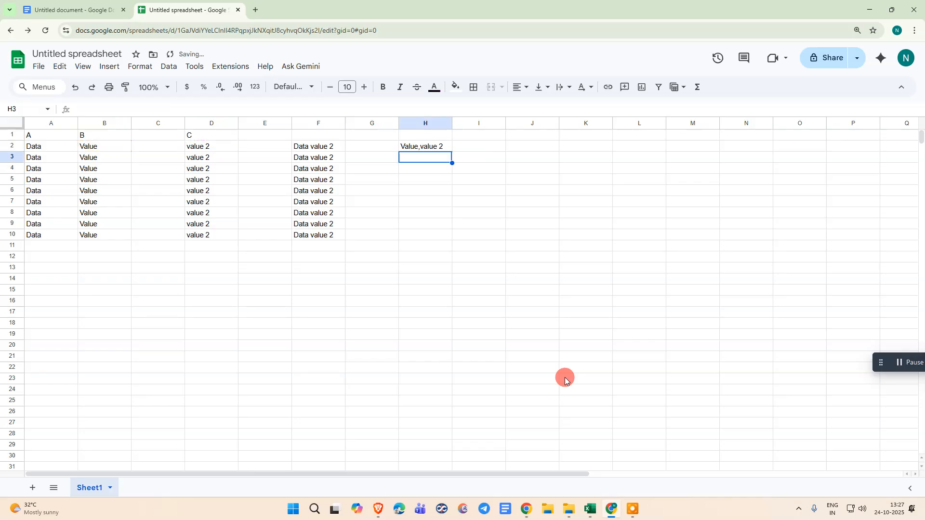
- Examine the comma-separated result and formula in H2 against the other cells of row 2
{"action": "key", "text": "Up"}
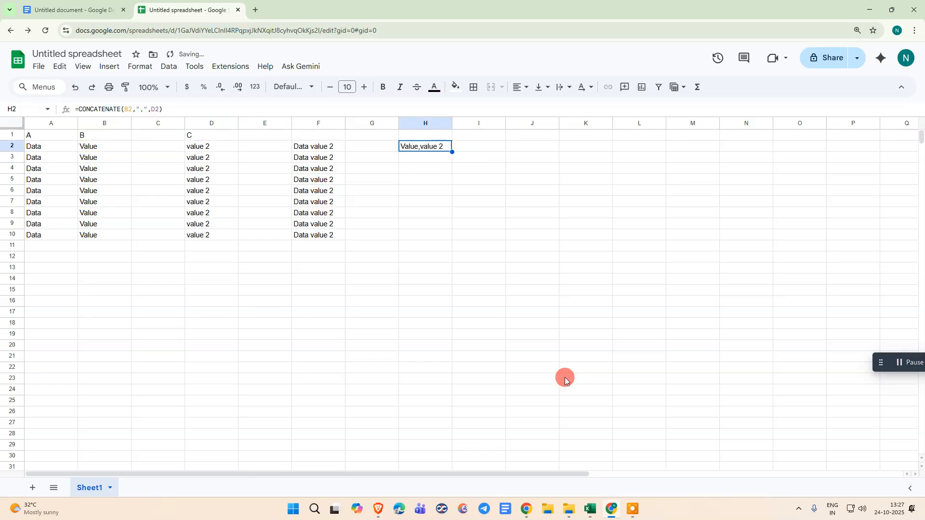
{"action": "key", "text": "Left"}
{"action": "key", "text": "Left"}
{"action": "key", "text": "Left"}
{"action": "key", "text": "Left"}
{"action": "key", "text": "Left"}
{"action": "key", "text": "Left"}
{"action": "key", "text": "Right"}
{"action": "key", "text": "Right"}
{"action": "key", "text": "Right"}
{"action": "key", "text": "Right"}
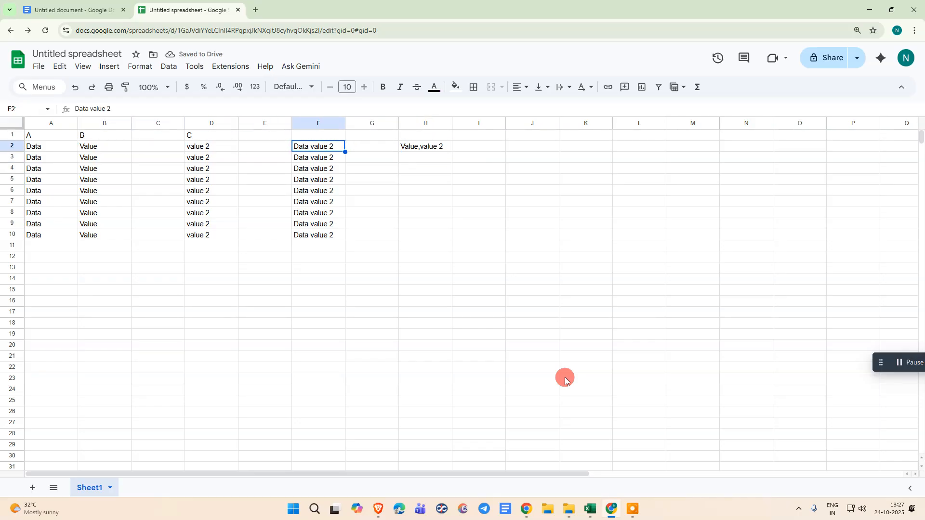
{"action": "key", "text": "Right"}
{"action": "key", "text": "Right"}
{"action": "key", "text": "Right"}
{"action": "key", "text": "Left"}
{"action": "key", "text": "Left"}
{"action": "key", "text": "Right"}
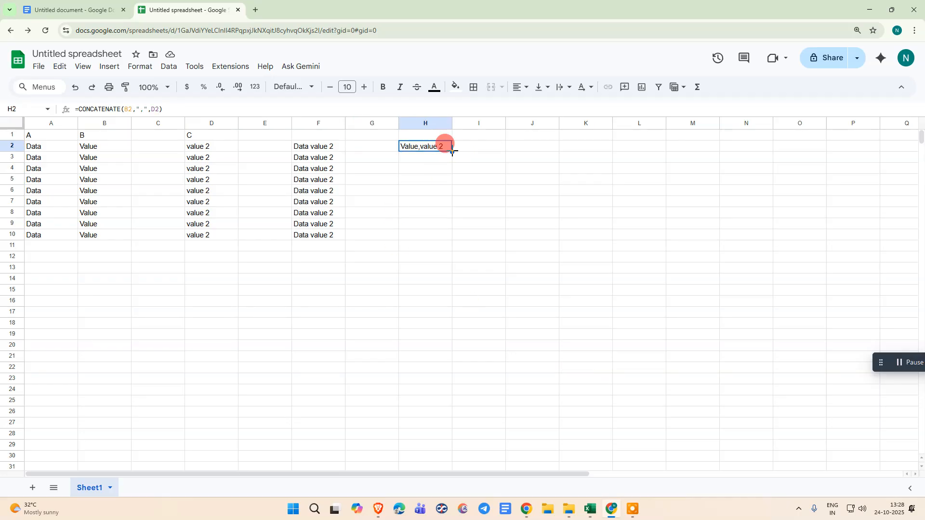
- Fill the H2 formula down through H10 and paste the copied range over itself as values only
{"action": "left_click_drag", "start_coordinate": [452, 151], "coordinate": [446, 237]}
{"action": "right_click", "coordinate": [424, 163]}
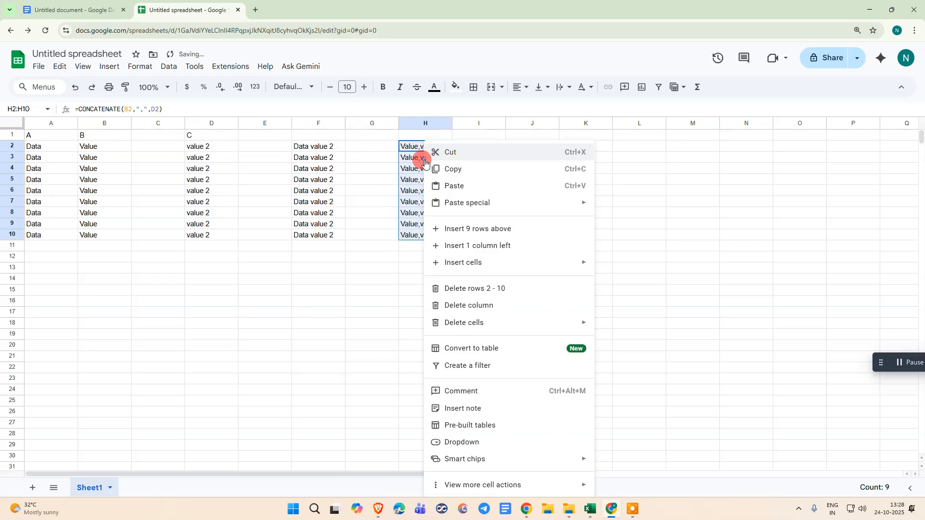
{"action": "left_click", "coordinate": [471, 169]}
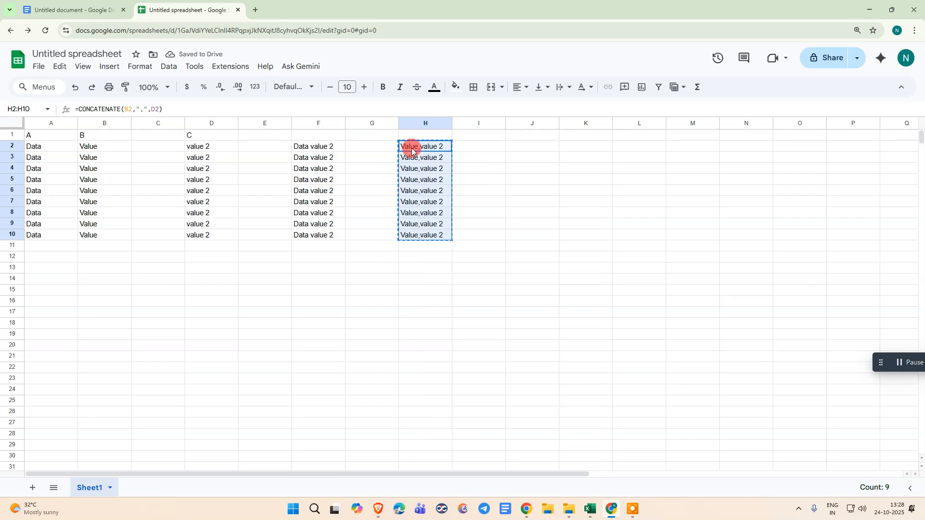
{"action": "right_click", "coordinate": [411, 151]}
{"action": "mouse_move", "coordinate": [502, 201]}
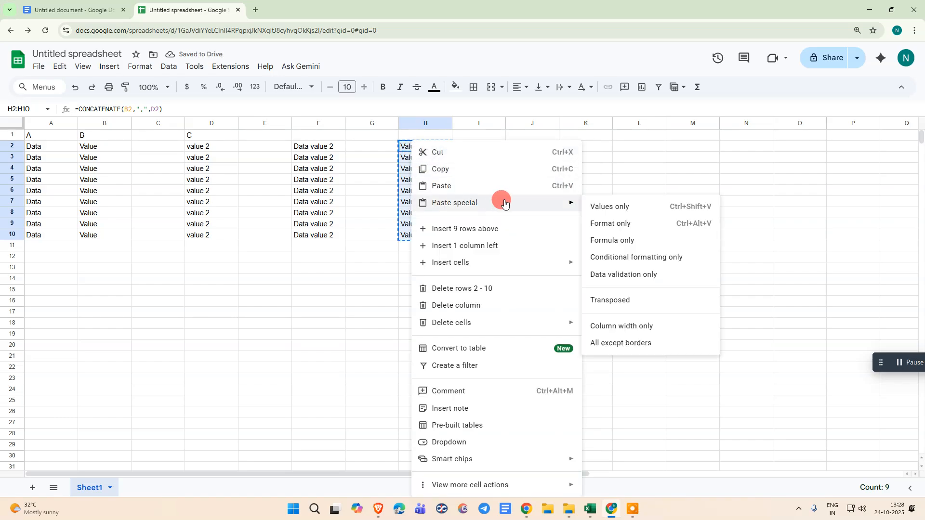
{"action": "left_click", "coordinate": [599, 201]}
{"action": "left_click", "coordinate": [634, 194]}
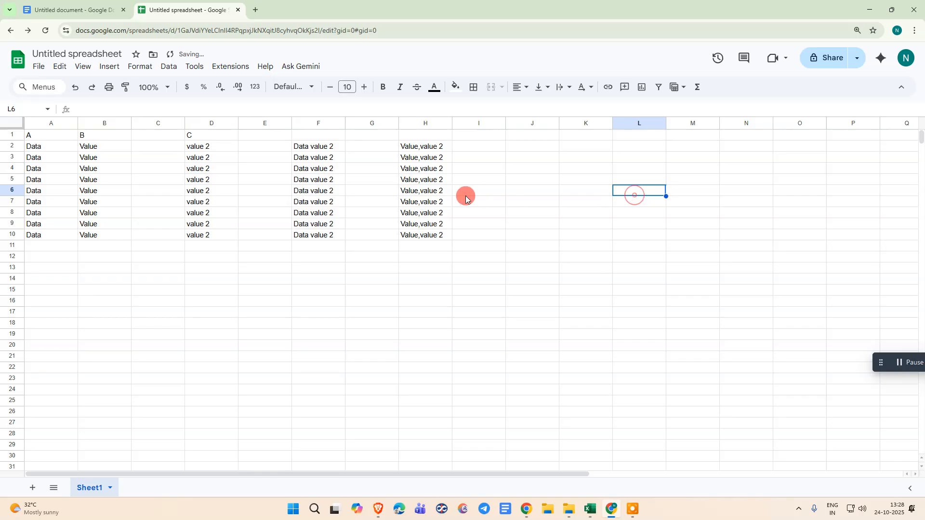
{"action": "left_click", "coordinate": [408, 180]}
{"action": "left_click_drag", "start_coordinate": [418, 146], "coordinate": [432, 213]}
{"action": "left_click", "coordinate": [509, 202]}
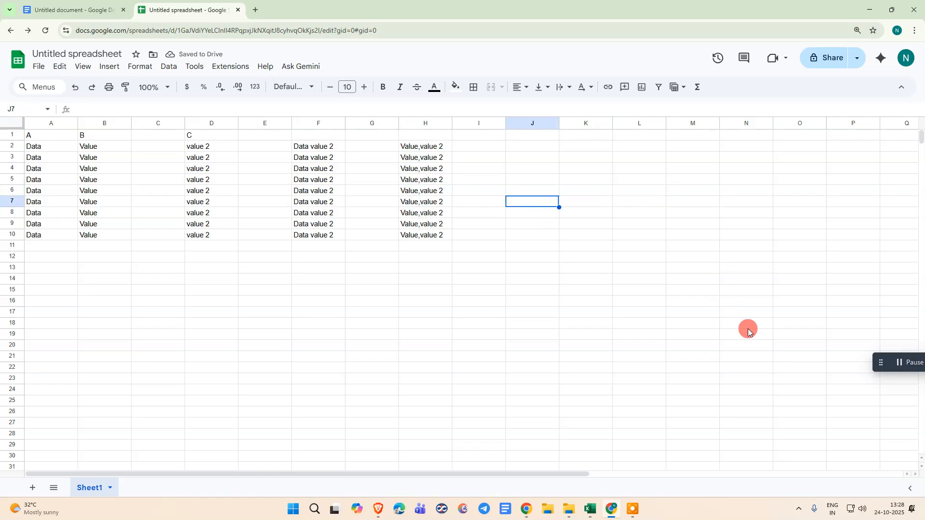